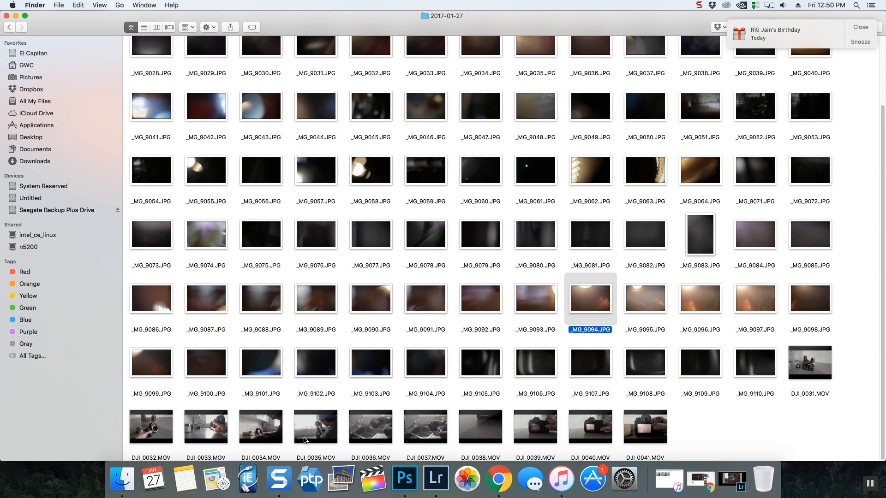
Preview the light-flare images _MG_9094.JPG, _MG_9062.JPG and _MG_9101.JPG one at a time, closing each after viewing
double_click(584, 297)
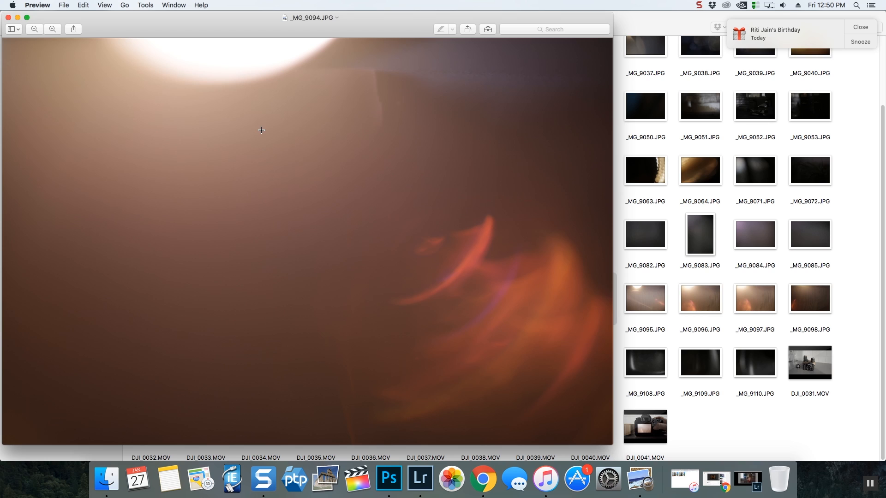
click(8, 18)
scroll(383, 196, up, 4)
double_click(593, 256)
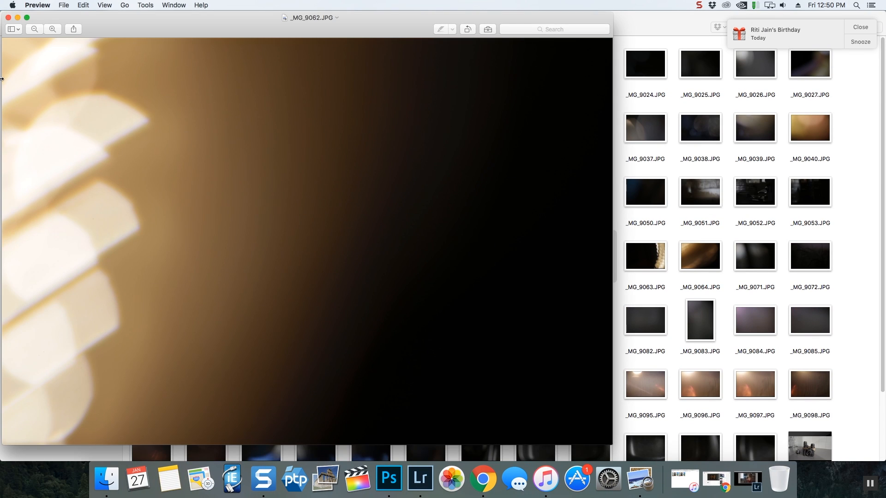
click(9, 17)
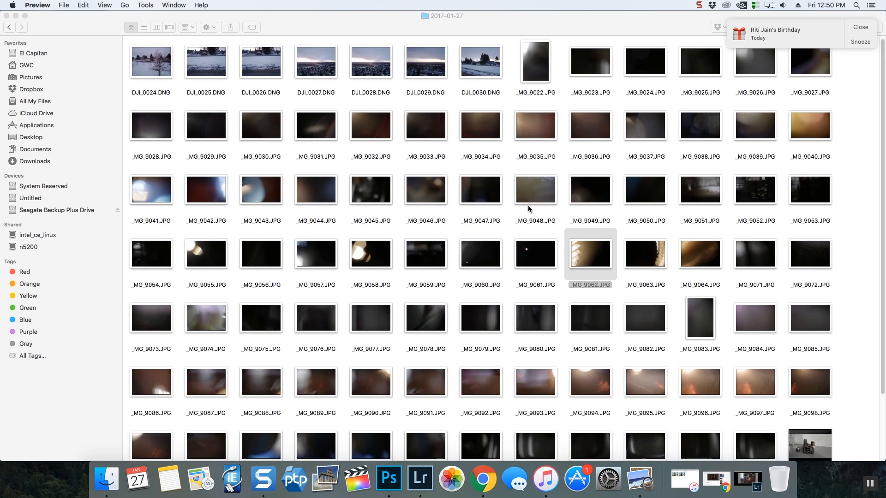
scroll(527, 206, down, 1)
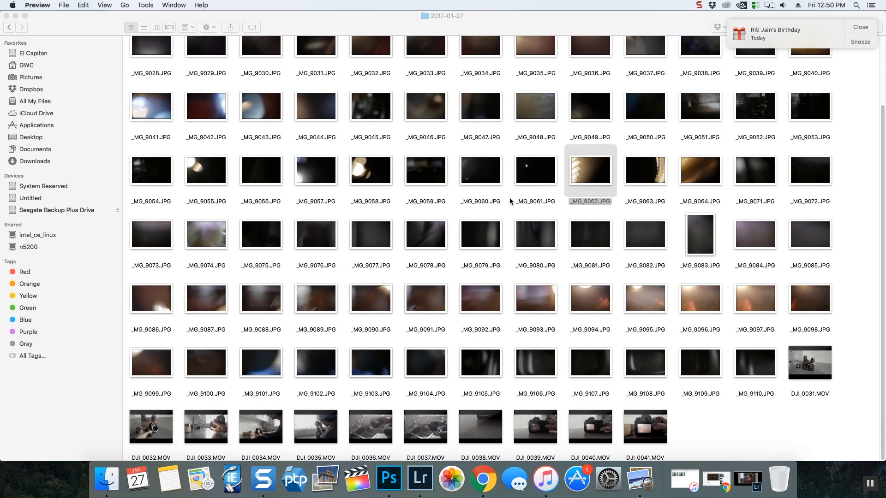
click(260, 367)
double_click(260, 367)
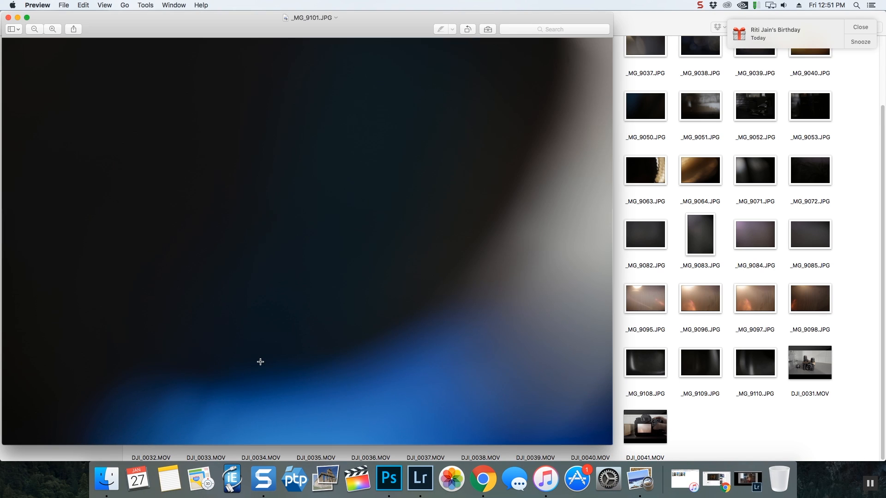
click(8, 17)
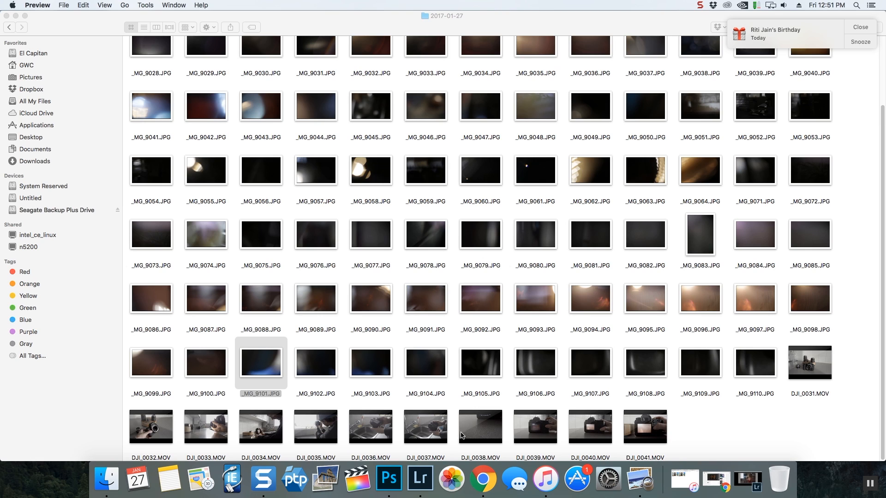
Switch to Lightroom, display the backlit window portrait _MG_8944.CR2 and snooze the birthday notification
mouse_move(467, 431)
click(418, 484)
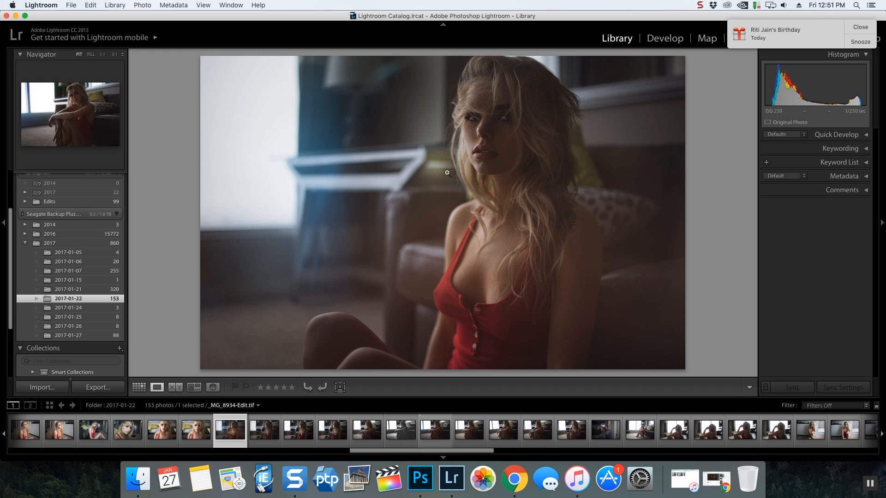
scroll(337, 429, down, 1)
scroll(368, 429, down, 5)
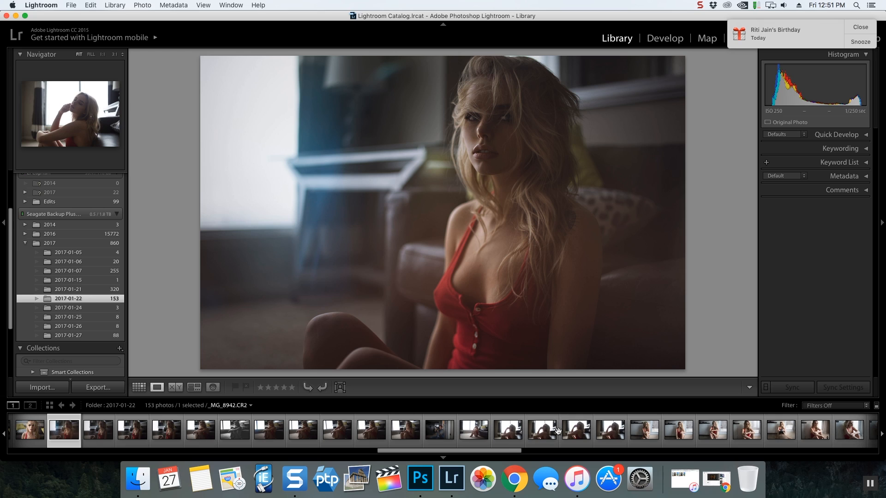
click(607, 436)
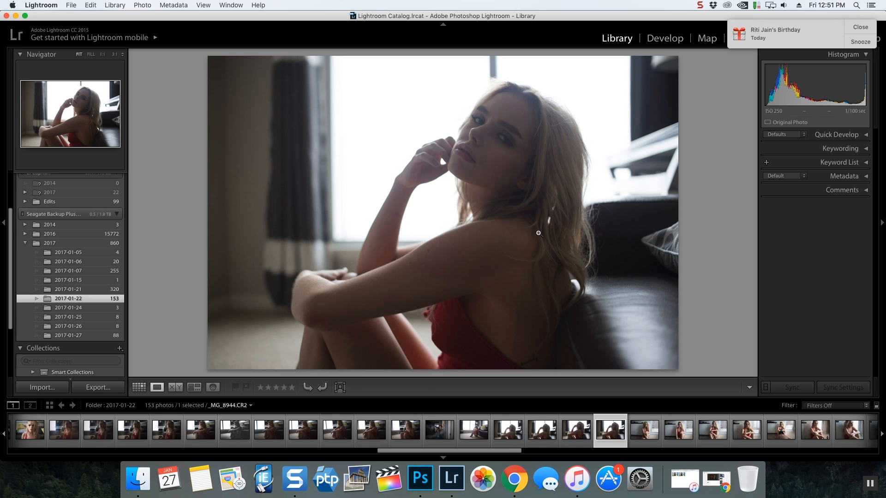
click(861, 41)
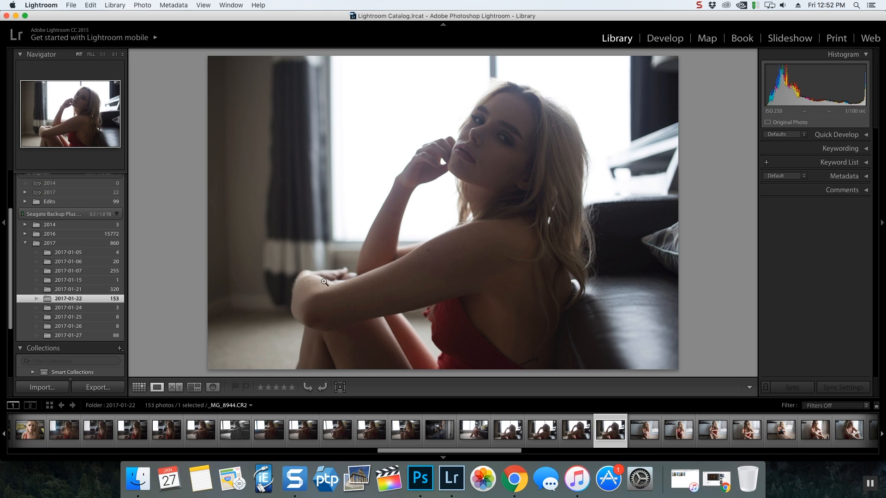
Review the finished portrait _MG_8918-Edit.tif and the black-and-white edit of the seated model in folder 2017-01-22
scroll(113, 436, up, 2)
scroll(184, 430, up, 5)
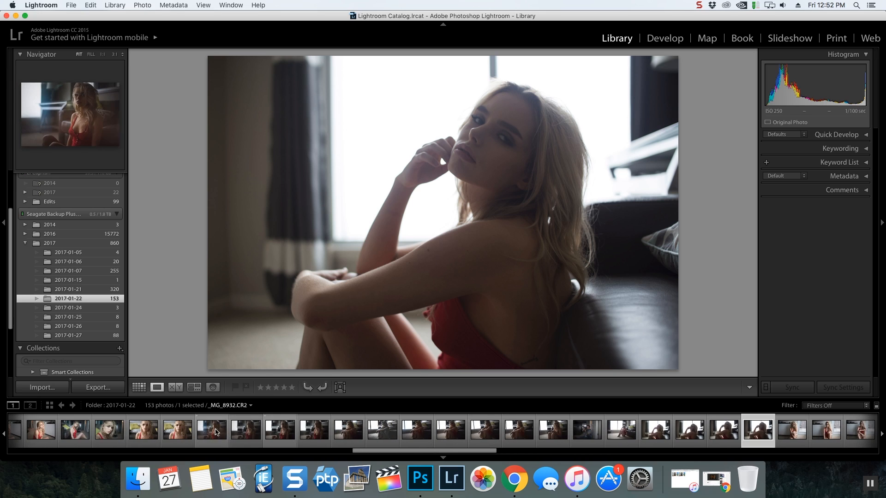
scroll(267, 425, up, 1)
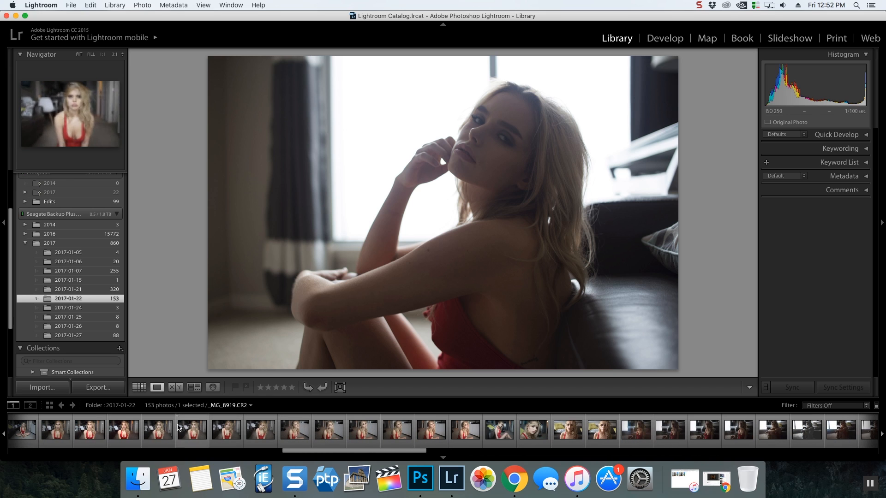
click(123, 431)
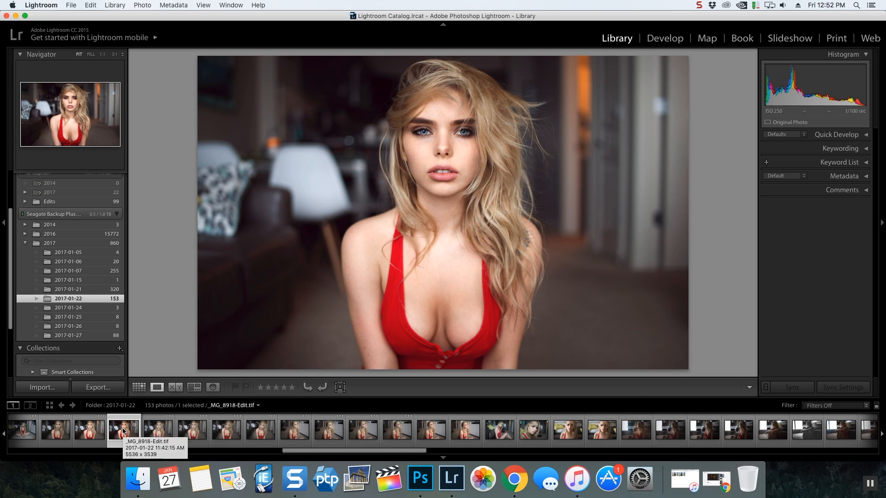
scroll(183, 429, down, 5)
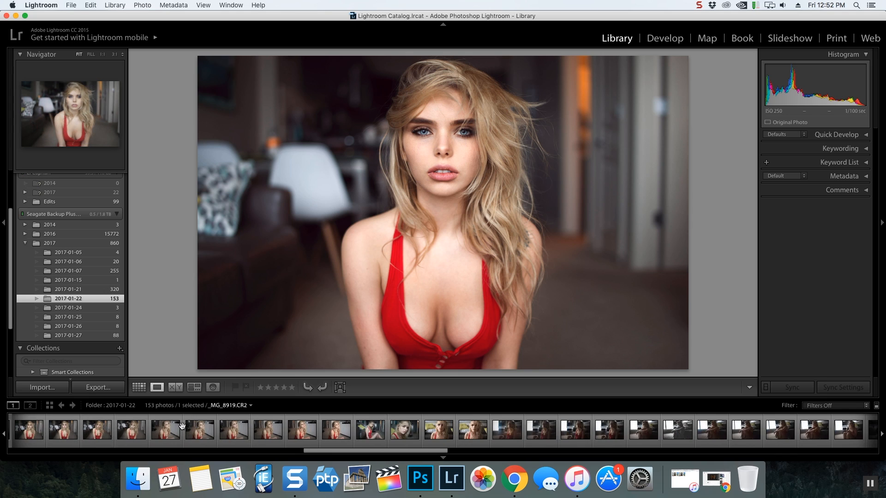
scroll(183, 429, down, 6)
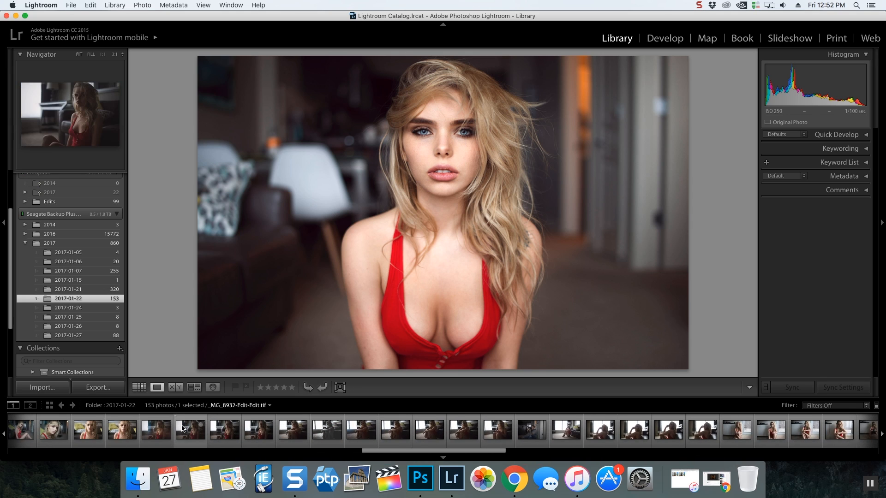
scroll(304, 431, down, 2)
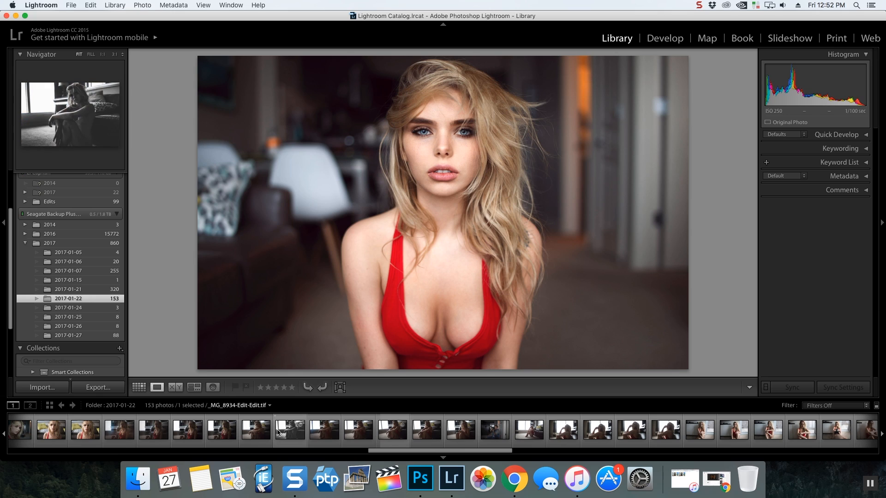
click(302, 430)
scroll(565, 423, down, 4)
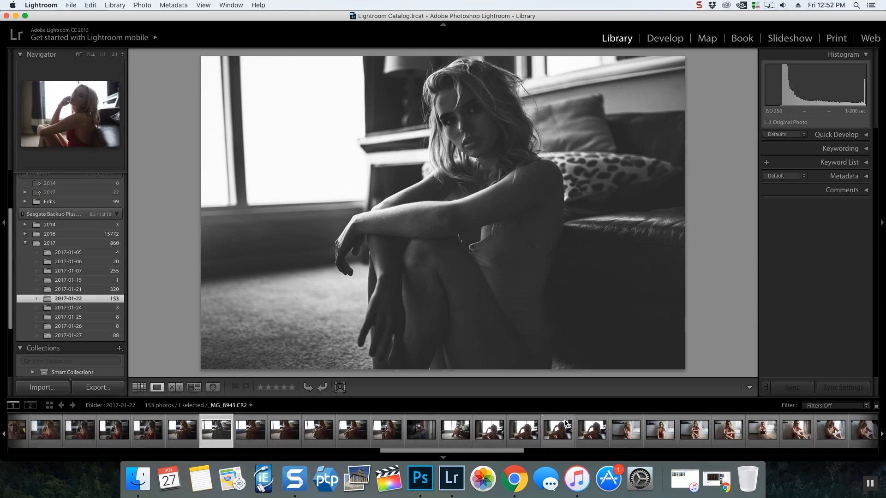
Select _MG_8944.CR2 again and open it for editing in Adobe Photoshop CC 2017
key(Left)
scroll(507, 429, down, 1)
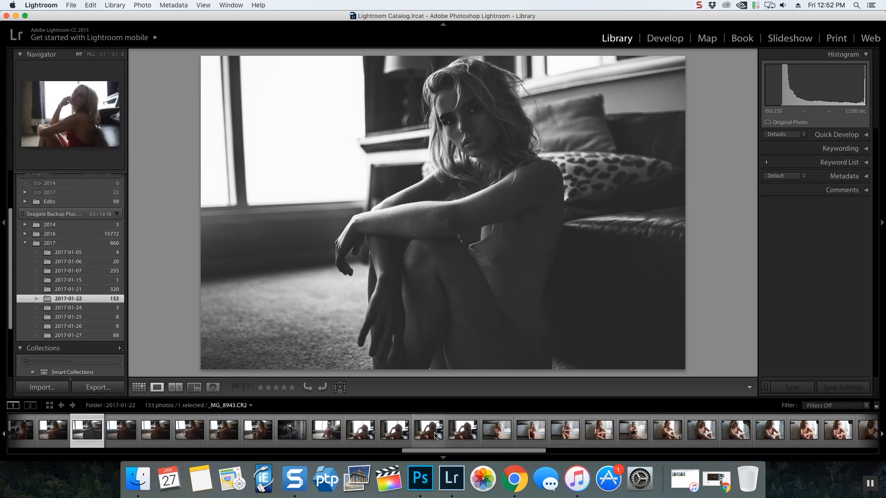
click(461, 431)
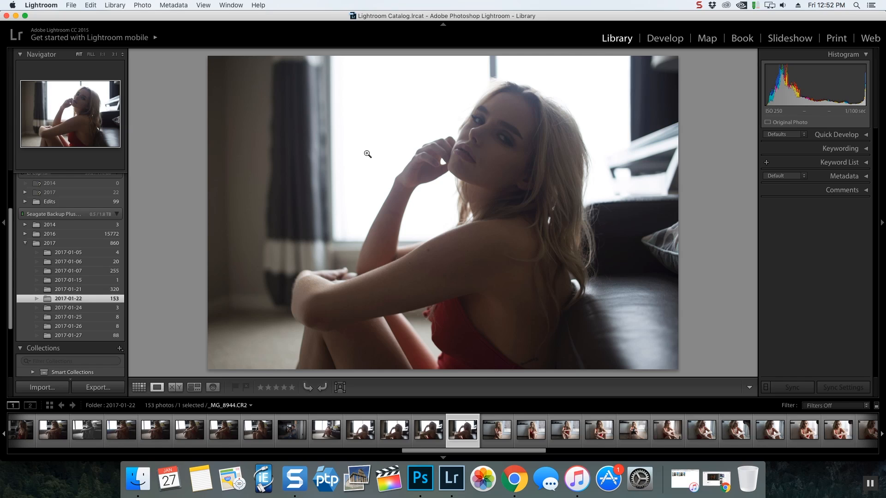
right_click(367, 152)
mouse_move(450, 217)
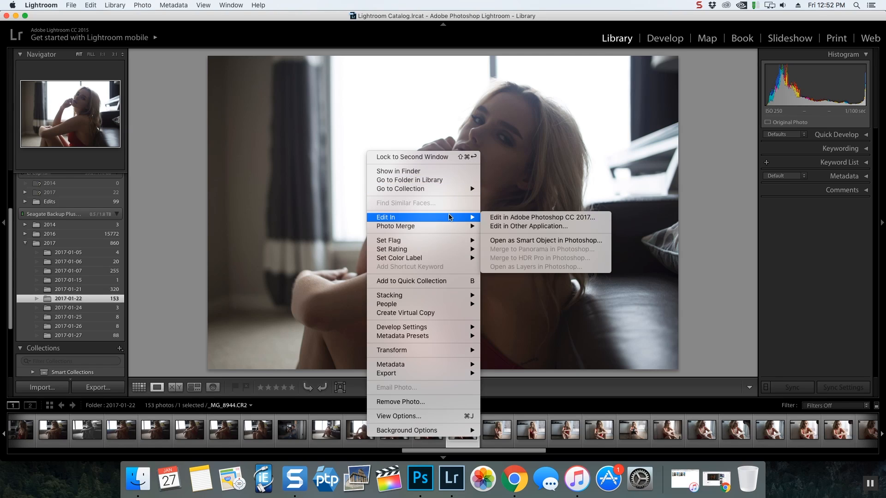
click(543, 219)
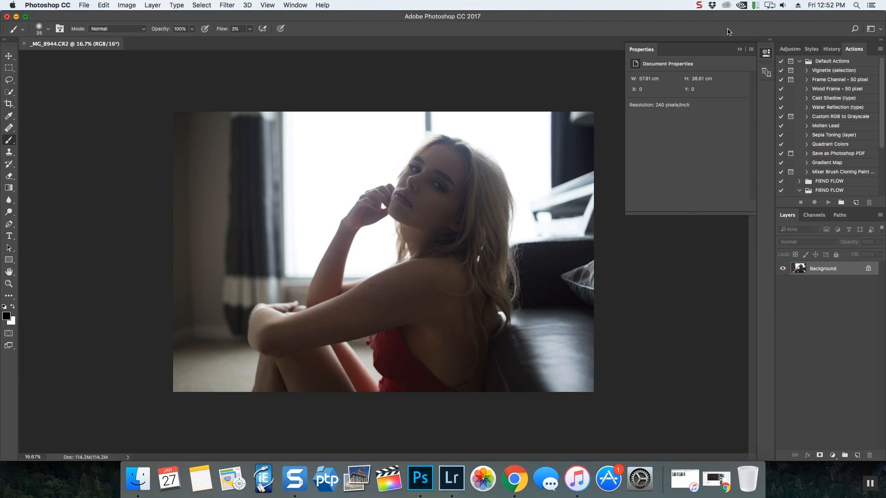
Collapse the document properties display, and restore and close the minimized iTunes window
right_click(754, 52)
click(763, 55)
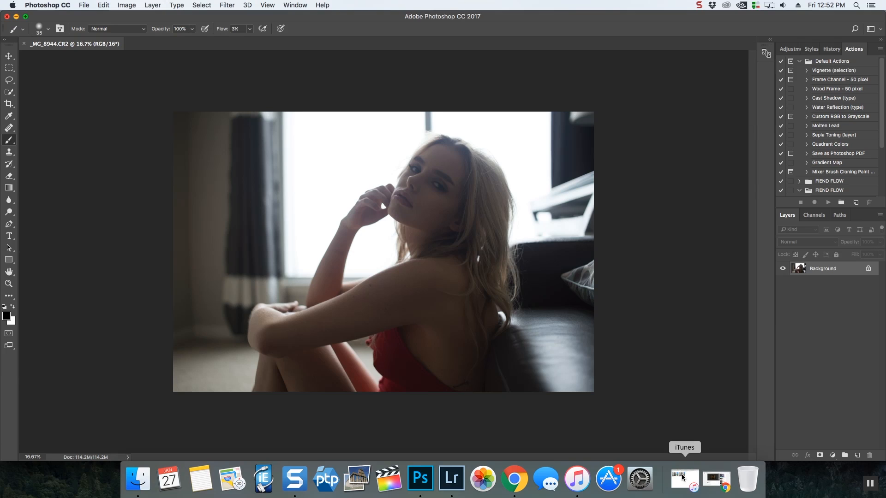
click(141, 482)
right_click(141, 482)
click(142, 444)
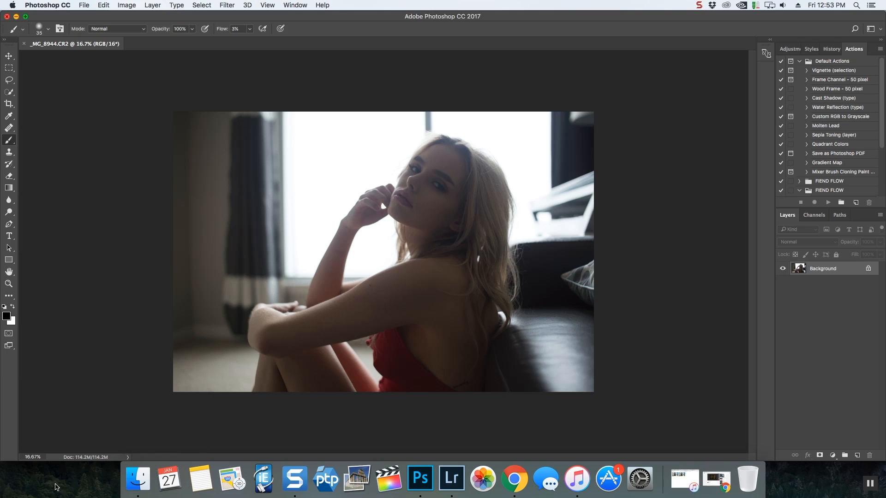
click(685, 482)
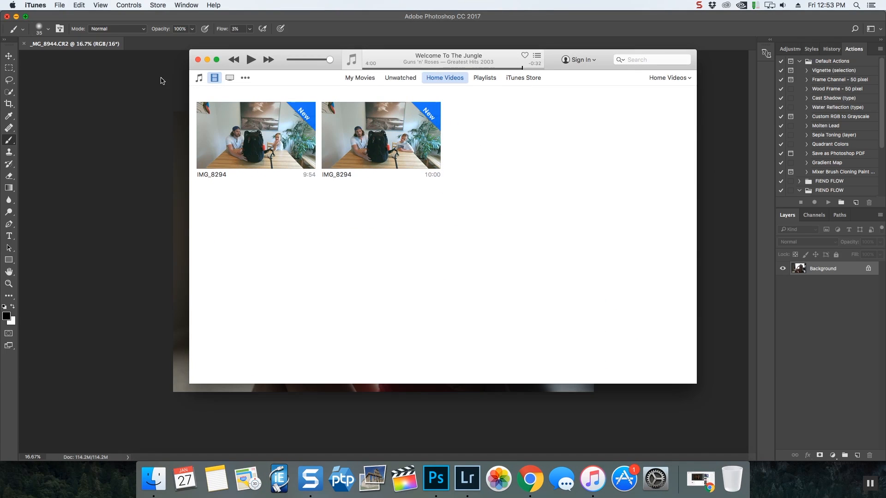
click(198, 60)
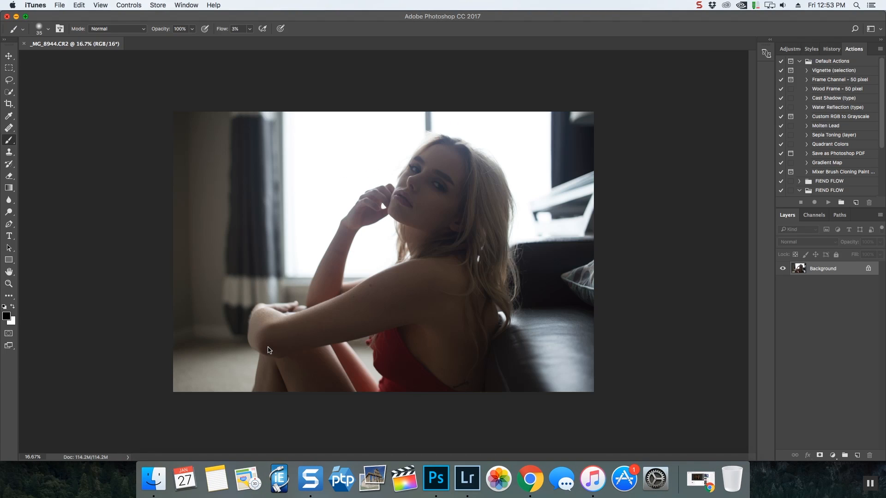
Switch to Finder, move the 2017-01-27 window down to expose the Photoshop document, and preview _MG_9094.JPG
click(154, 480)
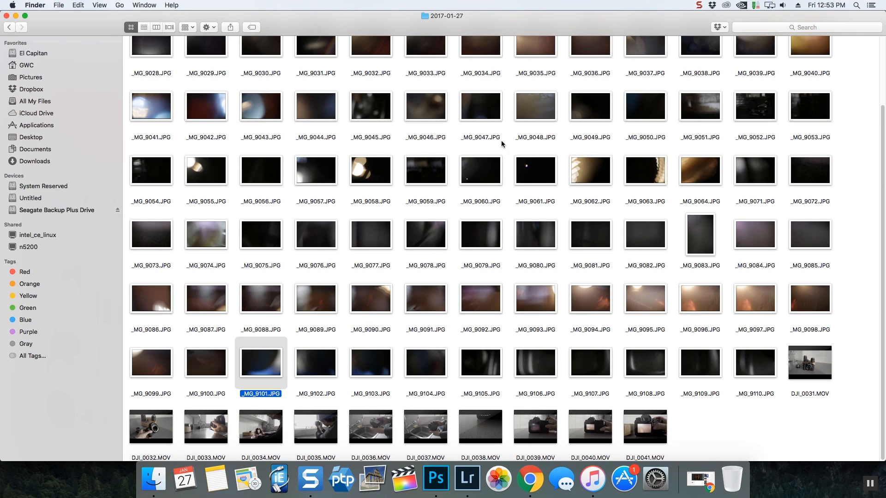
drag(467, 26, 409, 129)
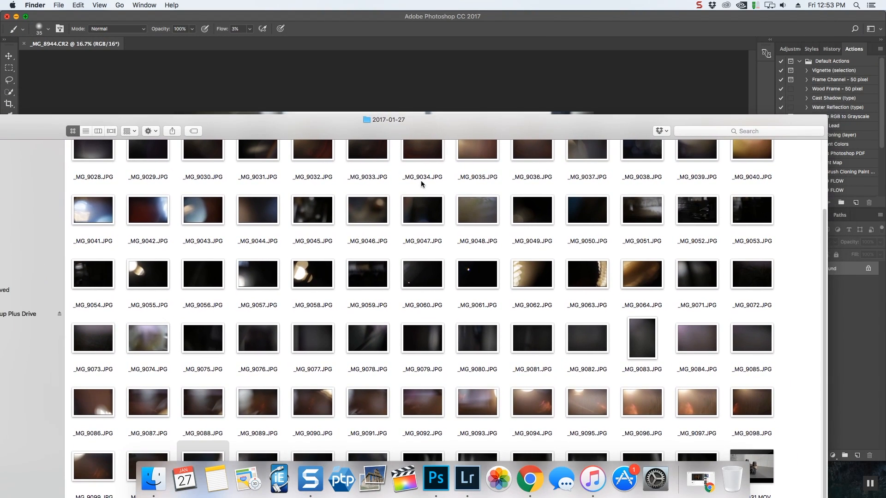
double_click(535, 409)
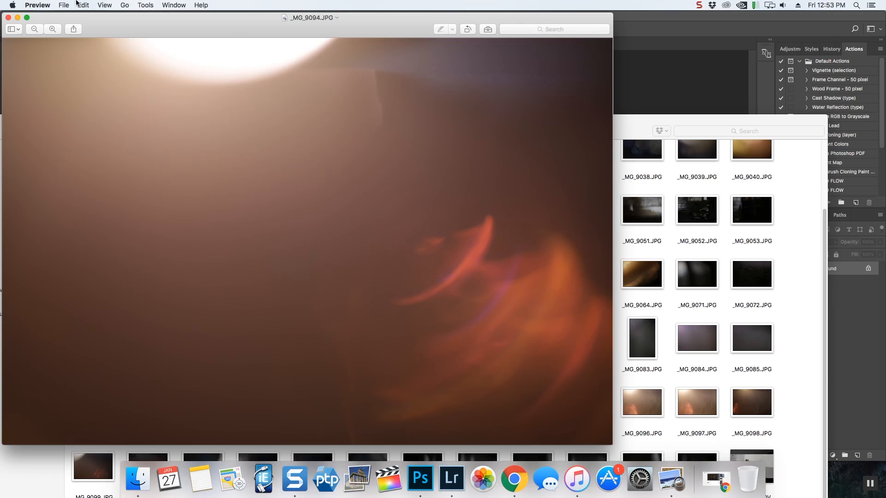
click(8, 19)
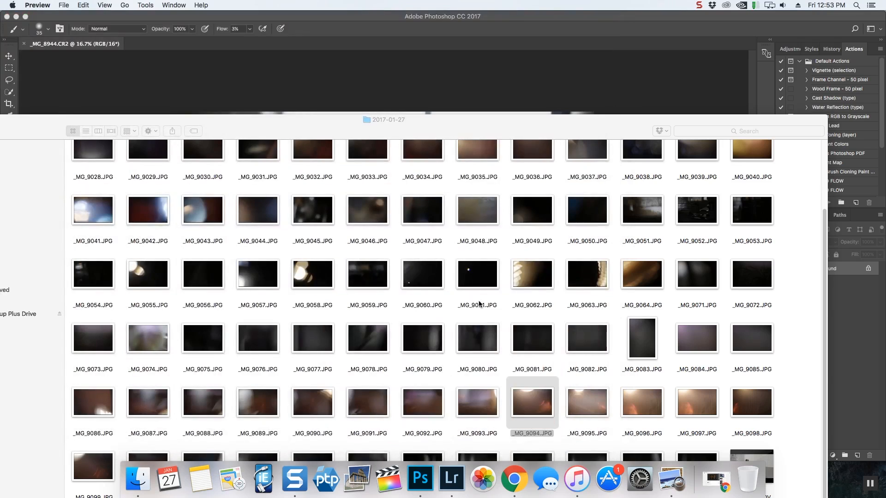
Place _MG_9094.JPG from Finder into the Photoshop portrait document as a new layer fitted to the whole canvas
drag(534, 407, 378, 79)
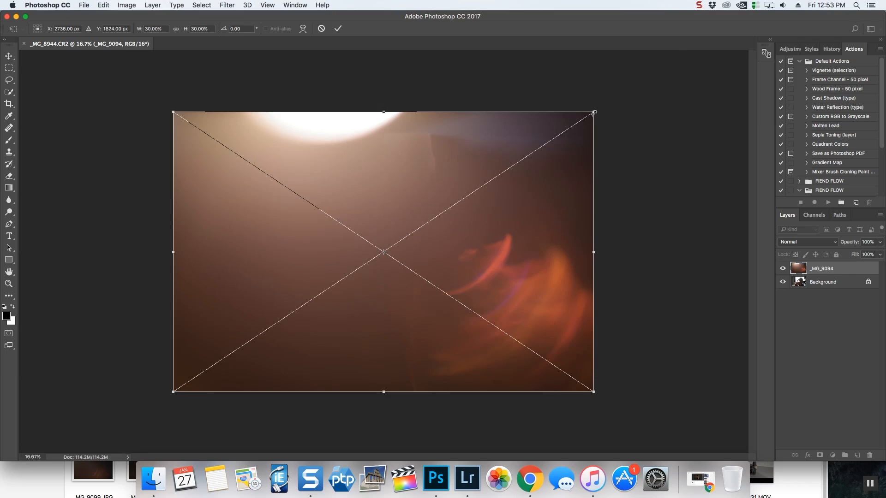
mouse_move(594, 112)
mouse_down()
mouse_move(643, 69)
mouse_move(593, 112)
mouse_up()
mouse_move(593, 252)
mouse_down()
mouse_move(641, 252)
mouse_move(599, 255)
mouse_up()
drag(597, 254, 595, 254)
click(822, 244)
click(685, 252)
key(Return)
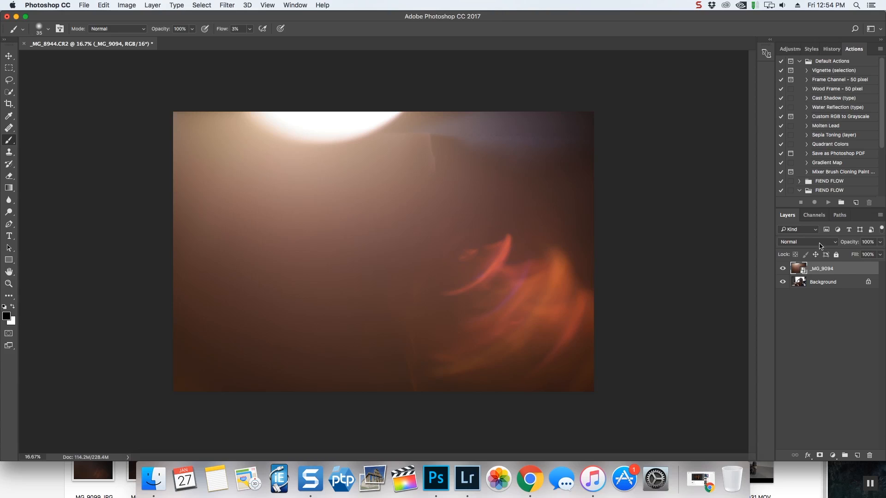
Try the Screen blend mode on the _MG_9094 flare layer and switch it to Soft Light
click(815, 243)
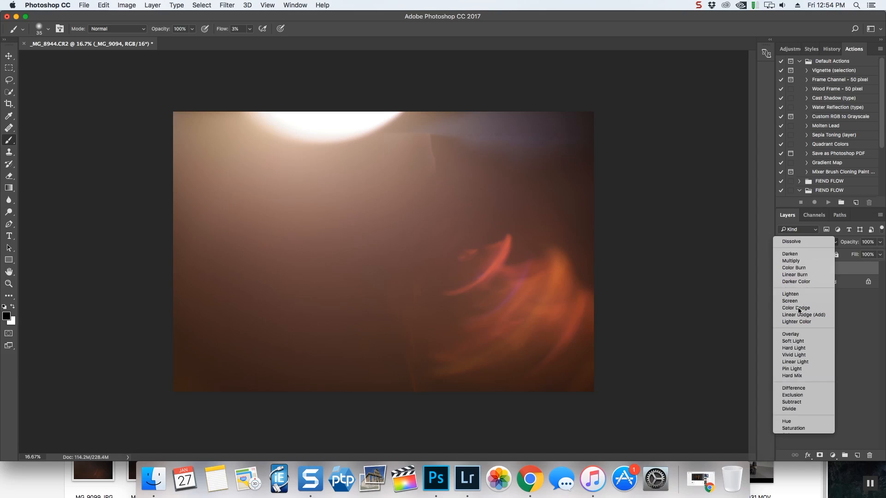
click(799, 309)
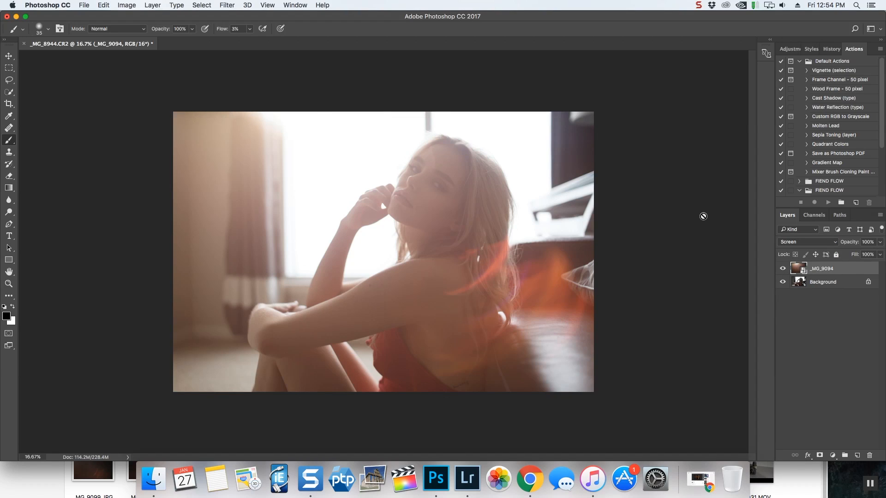
click(815, 242)
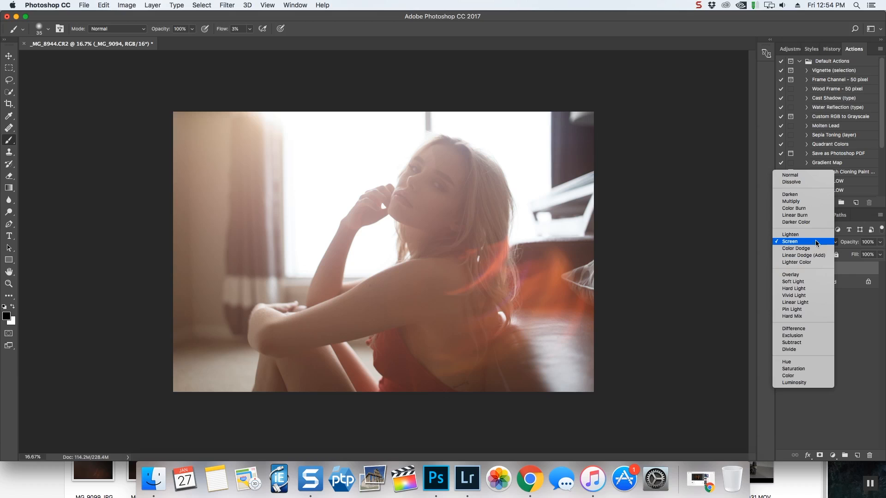
click(797, 282)
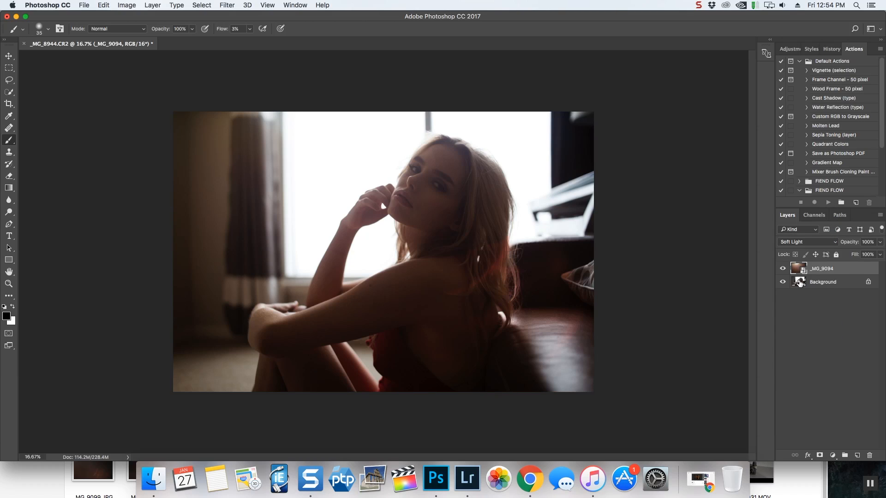
Set the _MG_9094 flare layer's blend mode to Screen
click(807, 246)
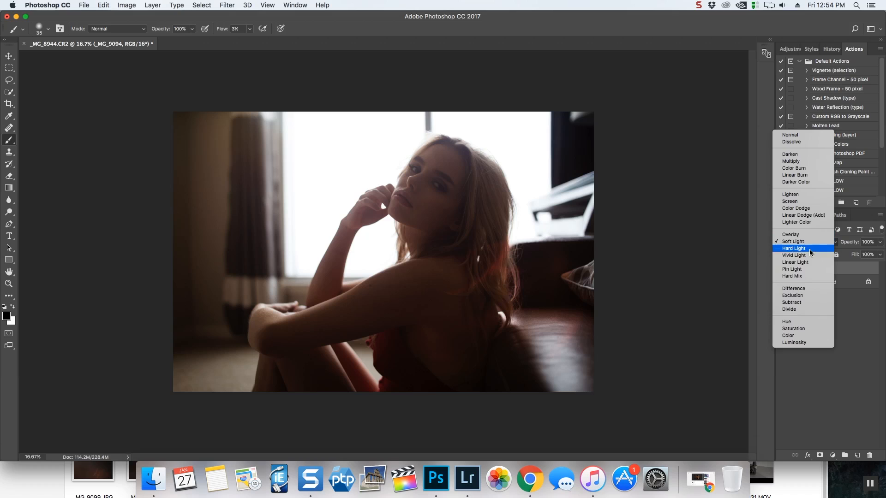
click(806, 201)
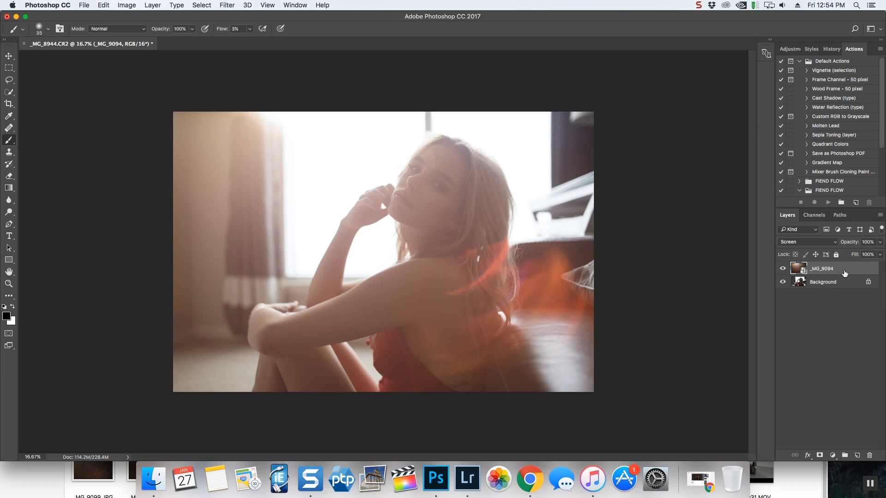
Add a Brightness/Contrast adjustment clipped to the _MG_9094 layer, with brightness 11 and contrast 46
click(832, 456)
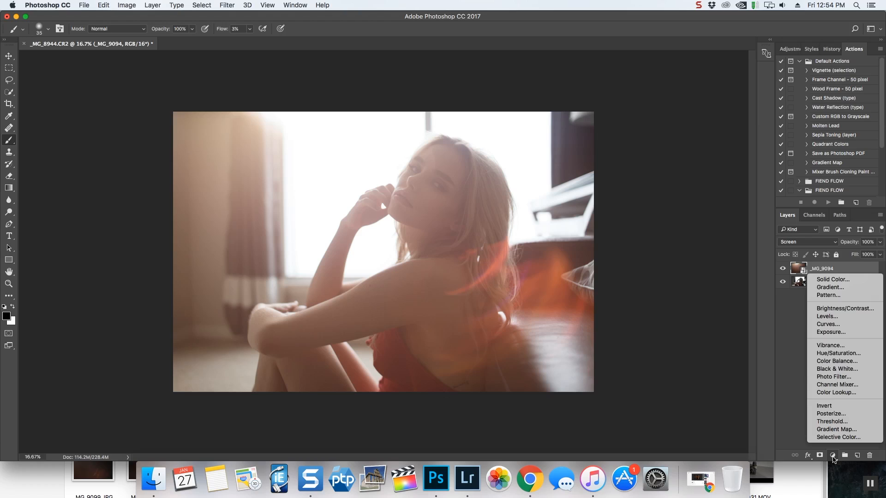
click(847, 308)
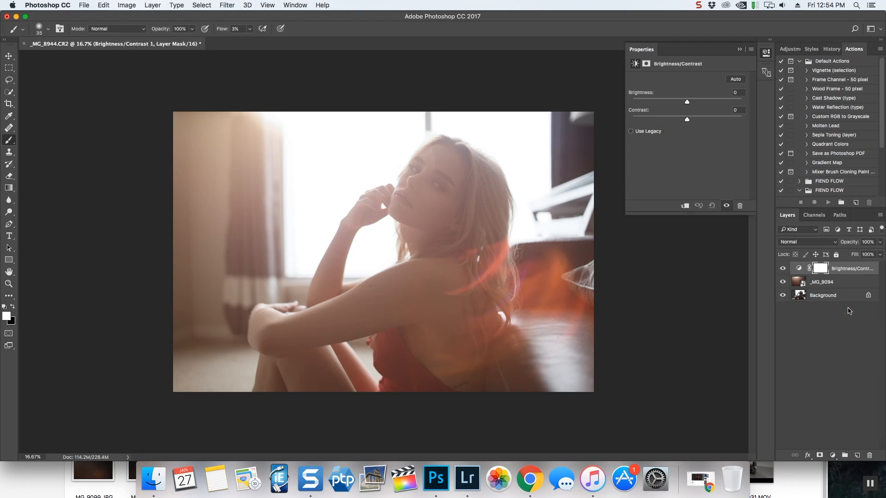
alt+click(847, 275)
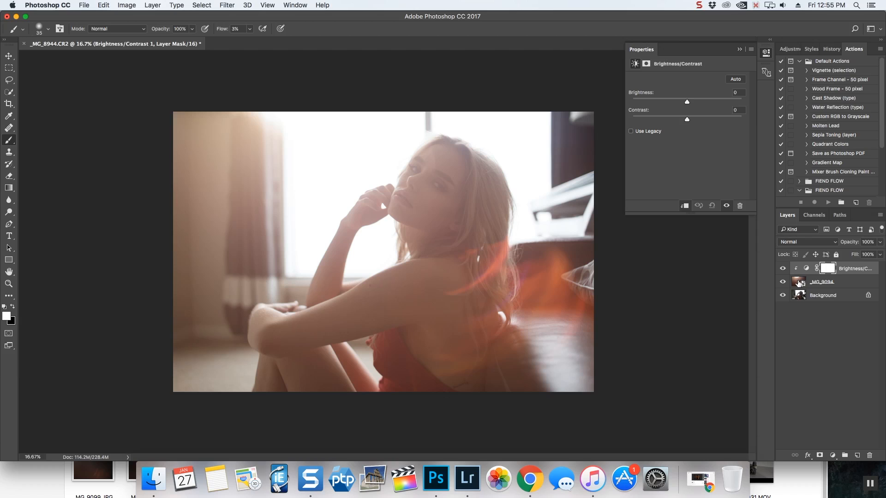
mouse_move(687, 101)
mouse_down()
mouse_move(734, 101)
mouse_move(672, 101)
mouse_move(726, 119)
mouse_move(669, 121)
mouse_move(712, 119)
mouse_move(702, 105)
mouse_move(681, 102)
mouse_move(691, 103)
mouse_up()
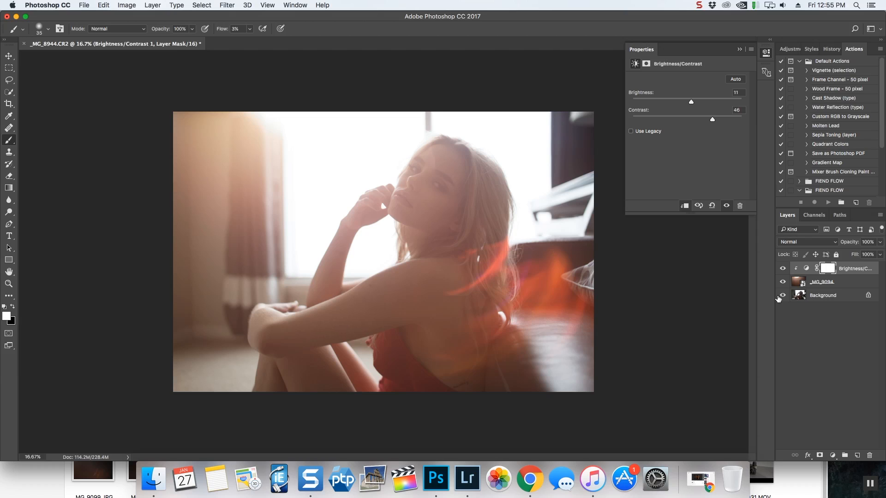
Add a Brightness/Contrast adjustment directly above the Background layer, with brightness about 23 and contrast about 62
click(836, 297)
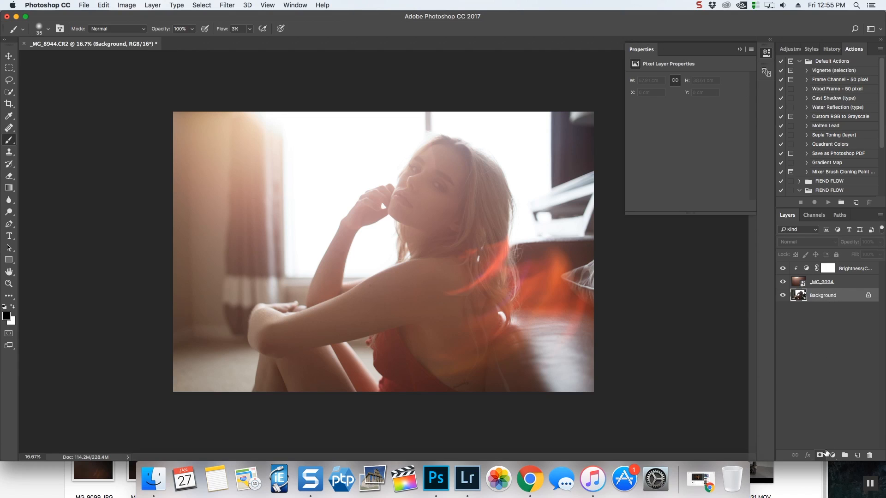
click(832, 454)
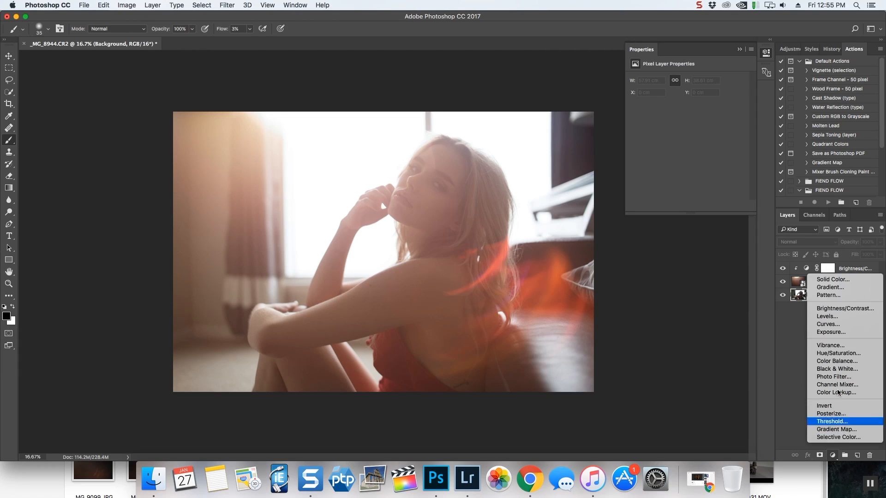
click(847, 309)
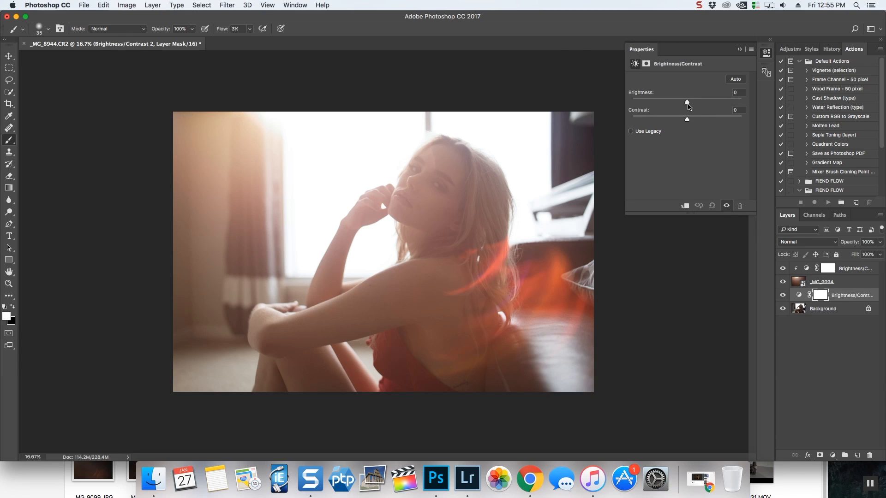
drag(688, 103, 723, 121)
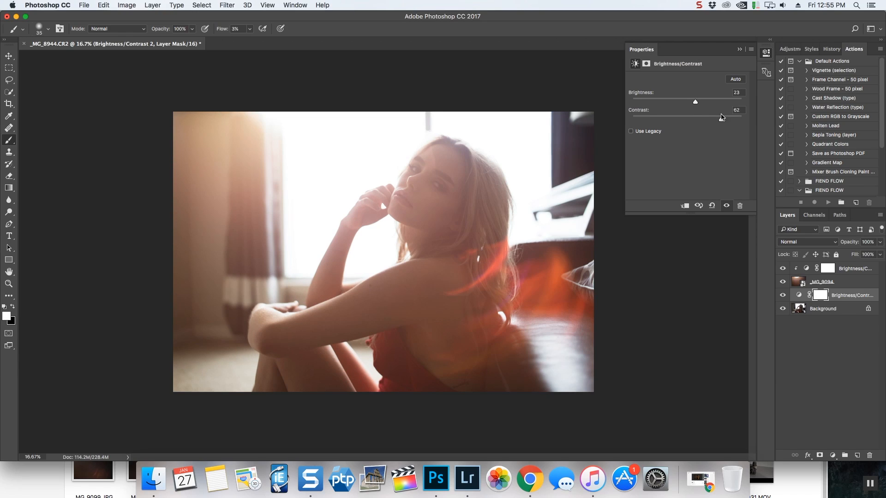
drag(695, 102, 694, 106)
Add a layer mask to _MG_9094 and paint black with a 1600 px brush at 3% flow to soften the flare over the woman's hair and face
click(796, 282)
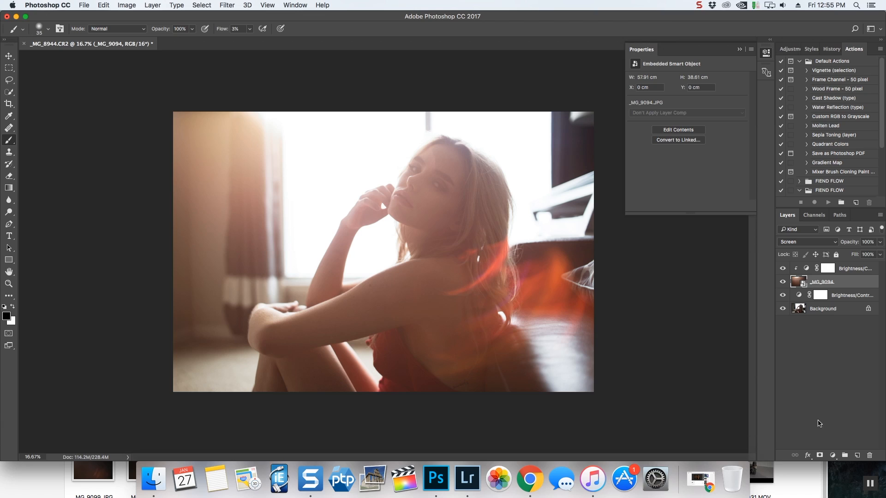
click(820, 456)
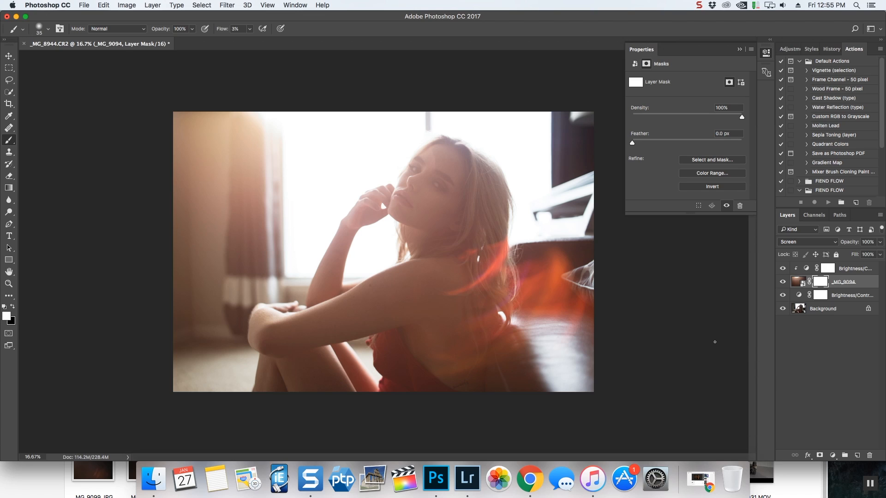
key(x)
key(bracketright)
key(bracketright)
key(bracketright)
key(bracketright)
key(bracketright)
key(bracketright)
key(bracketright)
key(bracketright)
key(bracketright)
key(bracketright)
key(bracketright)
key(bracketright)
key(bracketright)
key(bracketright)
key(bracketright)
key(bracketright)
key(bracketright)
key(bracketright)
key(bracketright)
key(bracketright)
key(bracketright)
key(bracketright)
key(bracketright)
mouse_move(539, 282)
mouse_down()
mouse_move(528, 284)
mouse_move(474, 231)
mouse_move(472, 305)
mouse_move(400, 189)
mouse_move(425, 188)
mouse_move(421, 208)
mouse_move(440, 239)
mouse_move(418, 185)
mouse_move(412, 197)
mouse_up()
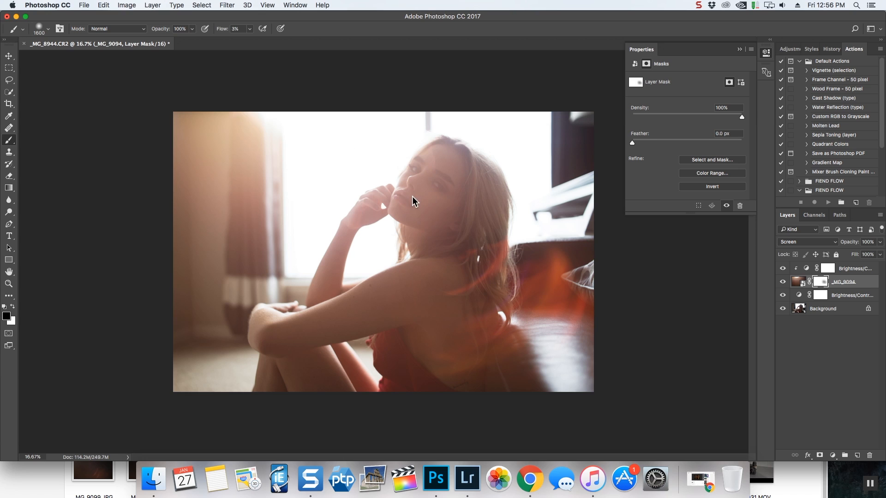
Try adjusting the opacity of the _MG_9094 flare layer and leave it at 100%
click(799, 285)
click(879, 253)
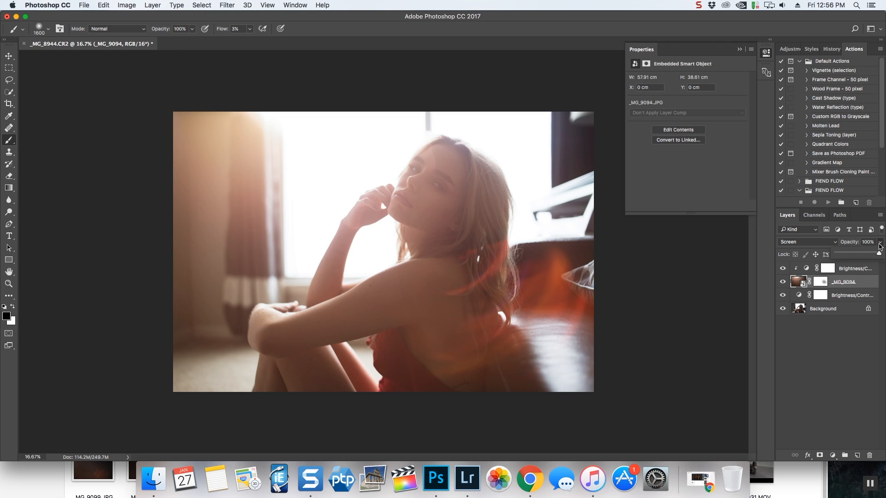
mouse_move(878, 255)
mouse_down()
mouse_move(826, 254)
mouse_move(882, 256)
mouse_up()
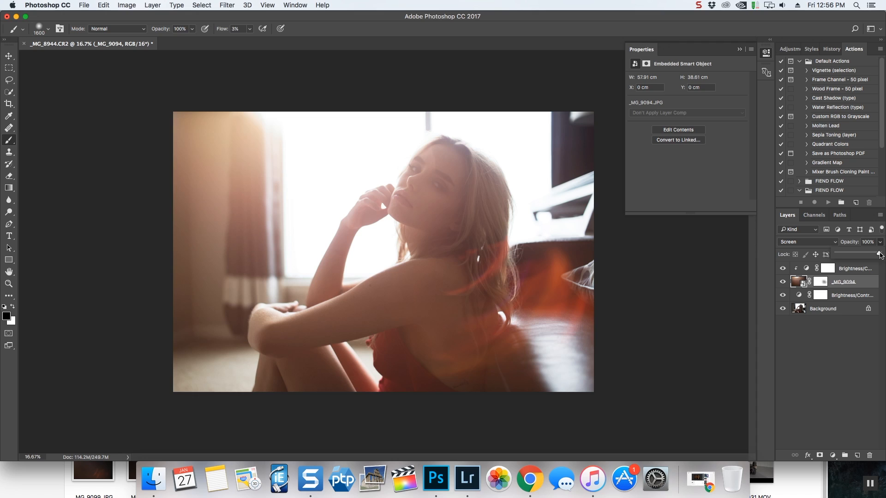